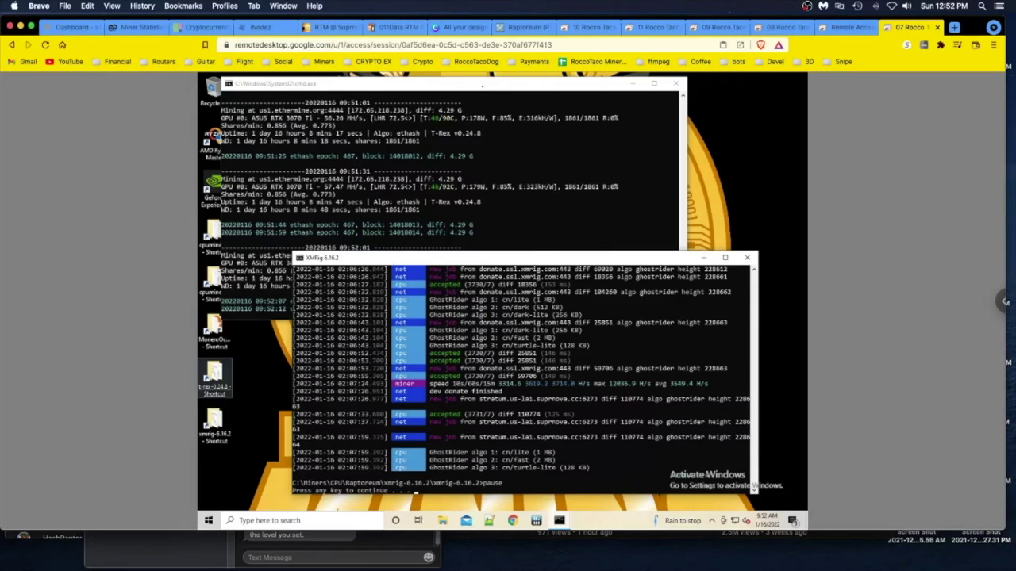
Step: On the 07 rig's remote desktop, dismiss the paused XMRig console and open the xmrig-6.16.2 folder shortcut
{"action": "left_click", "coordinate": [481, 87]}
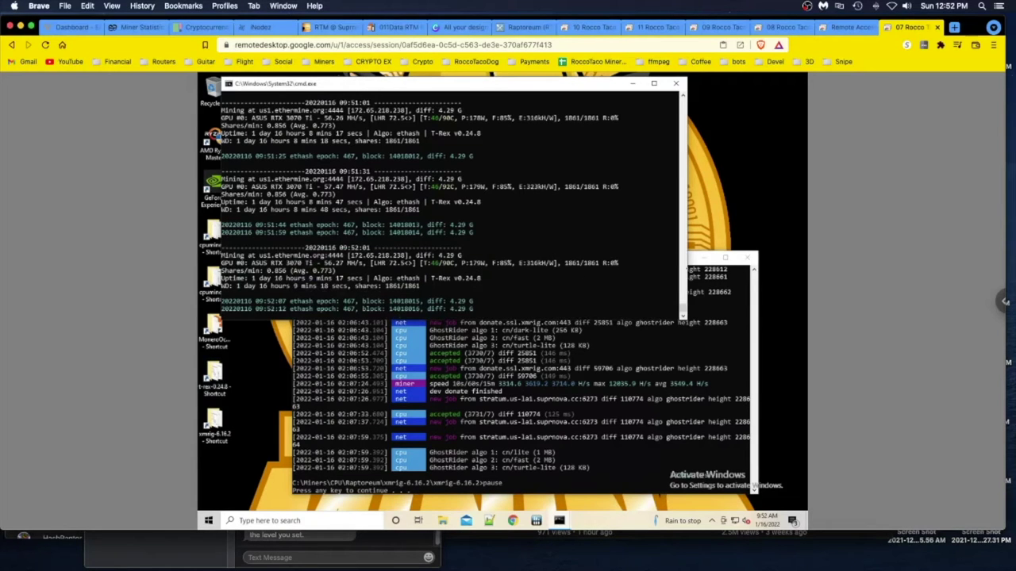
{"action": "left_click", "coordinate": [518, 436]}
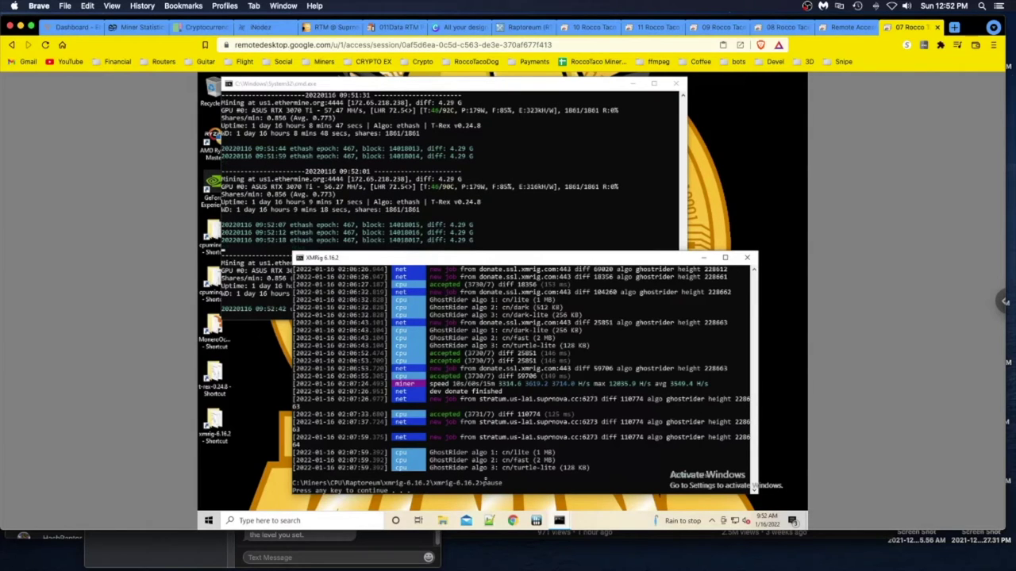
{"action": "key", "text": "Return"}
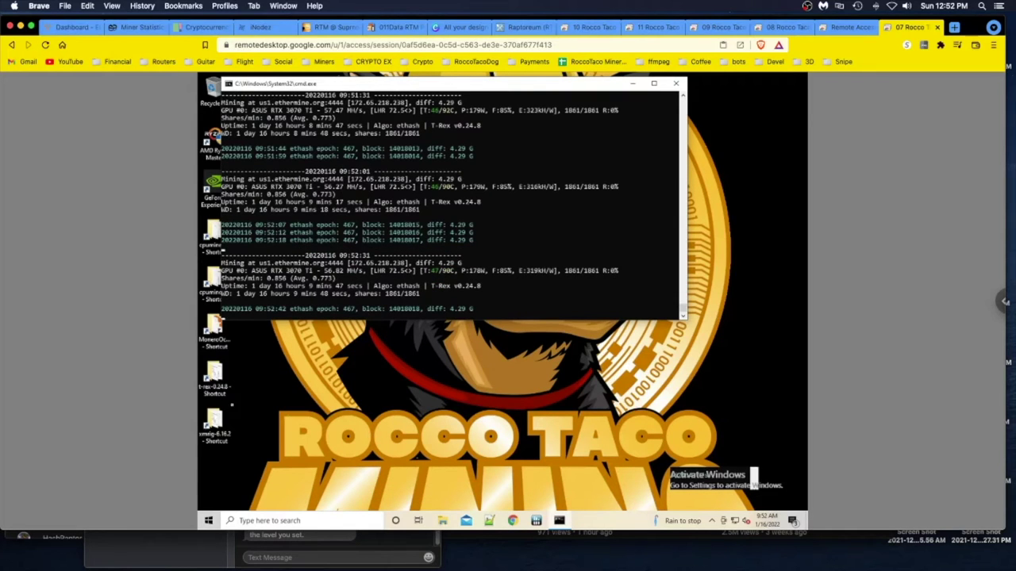
{"action": "left_click", "coordinate": [230, 408]}
{"action": "double_click", "coordinate": [229, 410]}
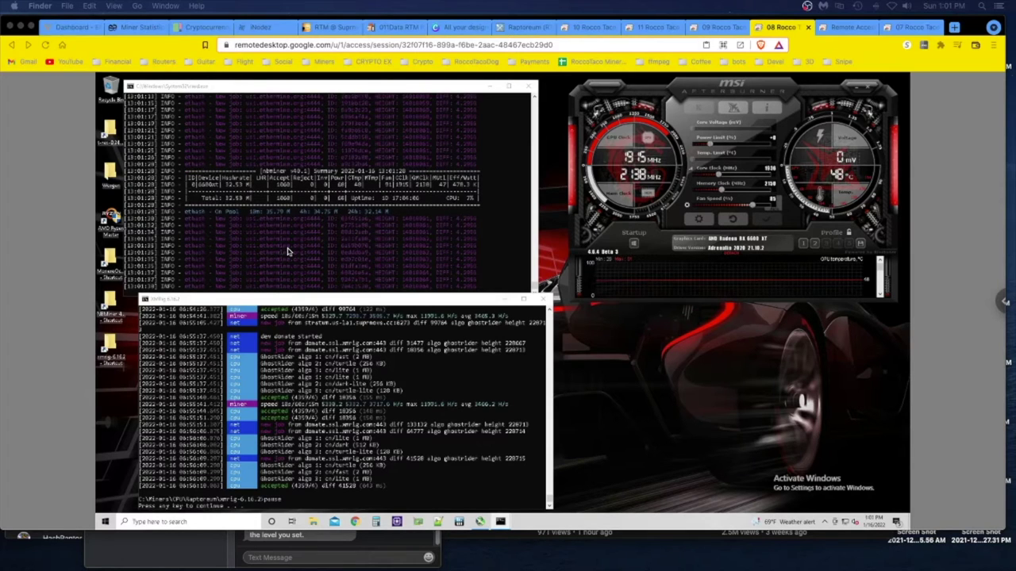
Step: On the 08 rig's remote desktop, close the paused XMRig console and open the xmrig-6.16.2 folder from its shortcut
{"action": "left_click", "coordinate": [328, 422]}
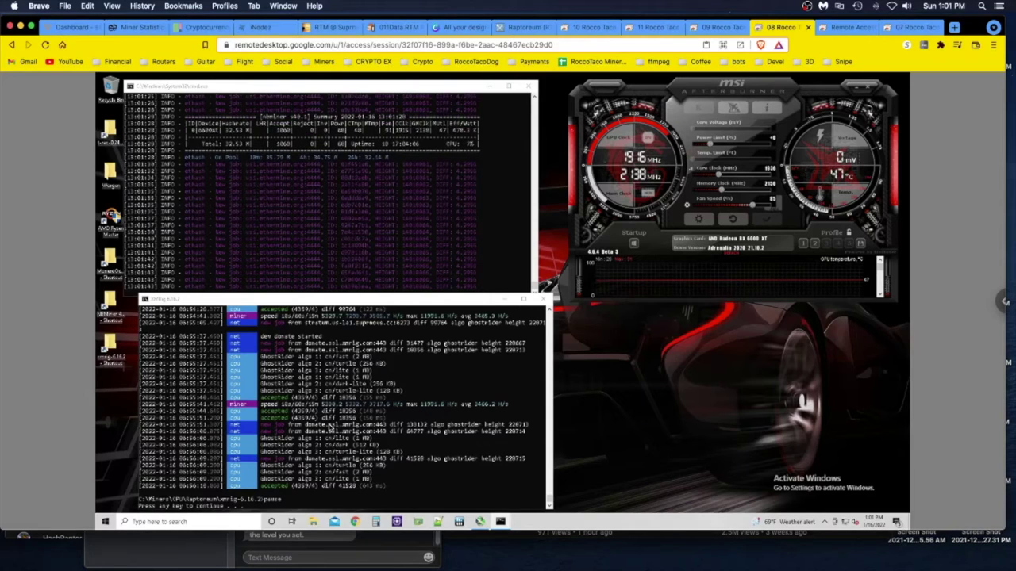
{"action": "key", "text": "Return"}
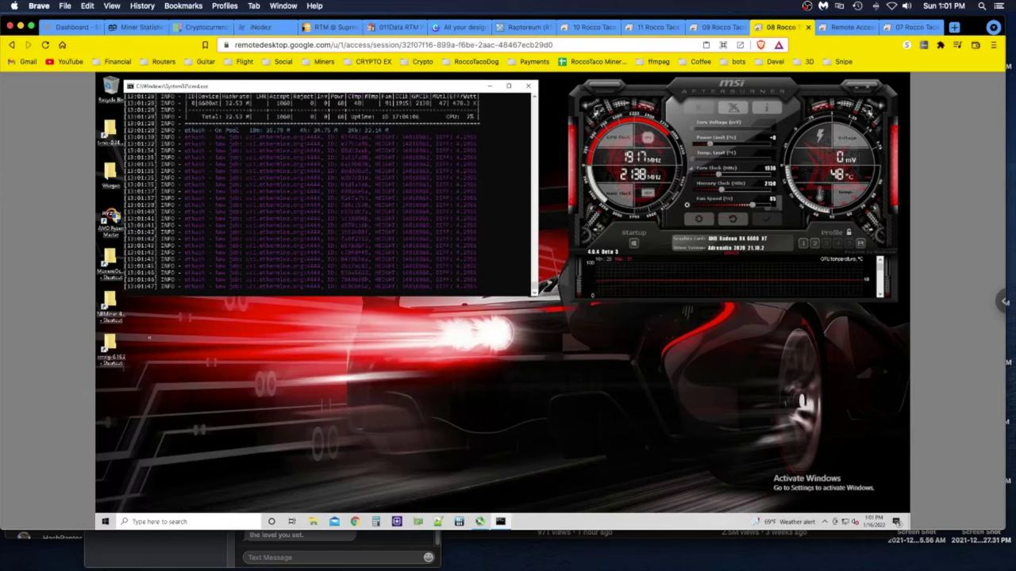
{"action": "left_click", "coordinate": [110, 350]}
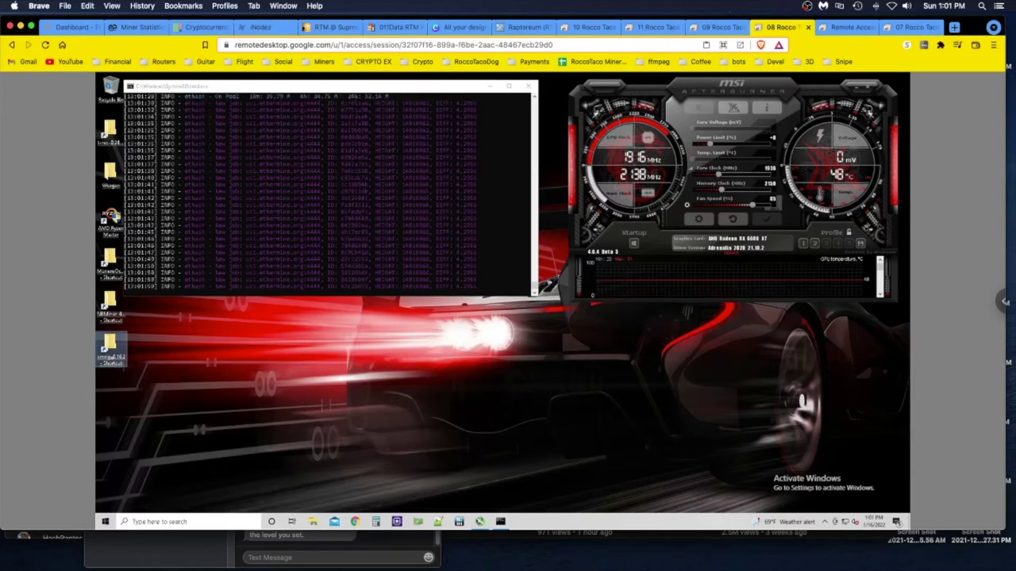
{"action": "double_click", "coordinate": [110, 350]}
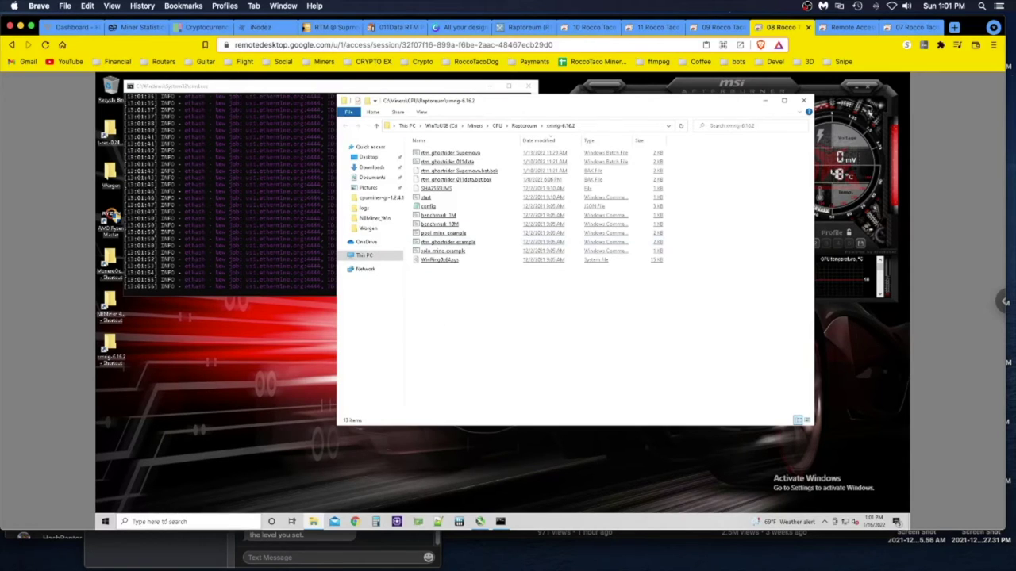
Step: Search Windows for "virus", open Virus & threat protection and view its protection history
{"action": "left_click", "coordinate": [134, 522]}
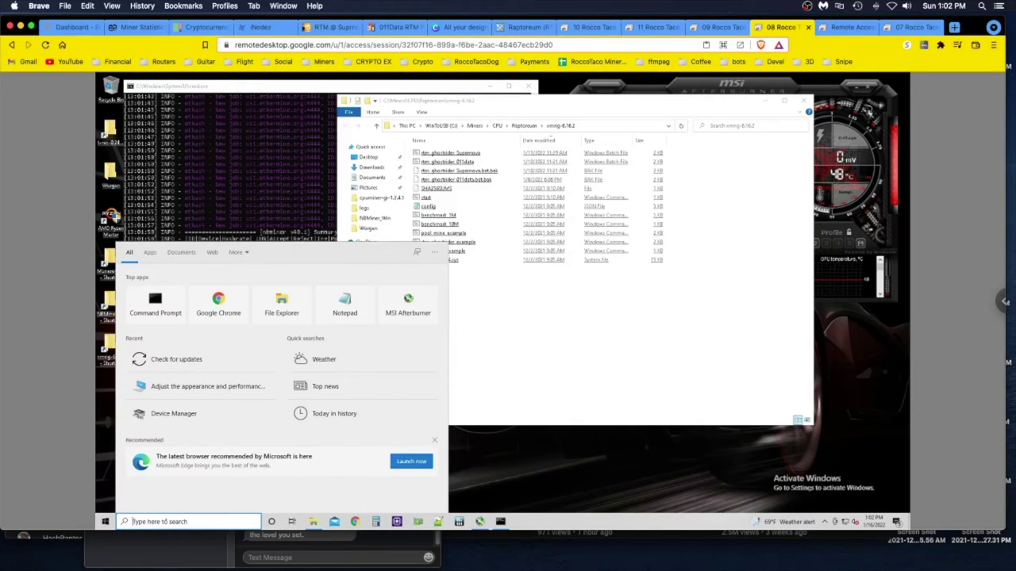
{"action": "type", "text": "viru"}
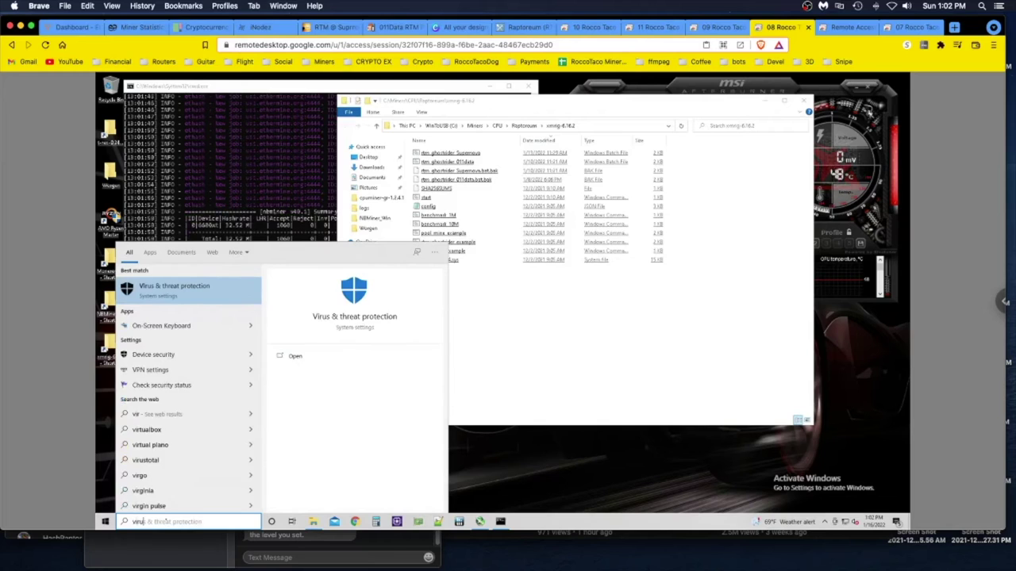
{"action": "type", "text": "s"}
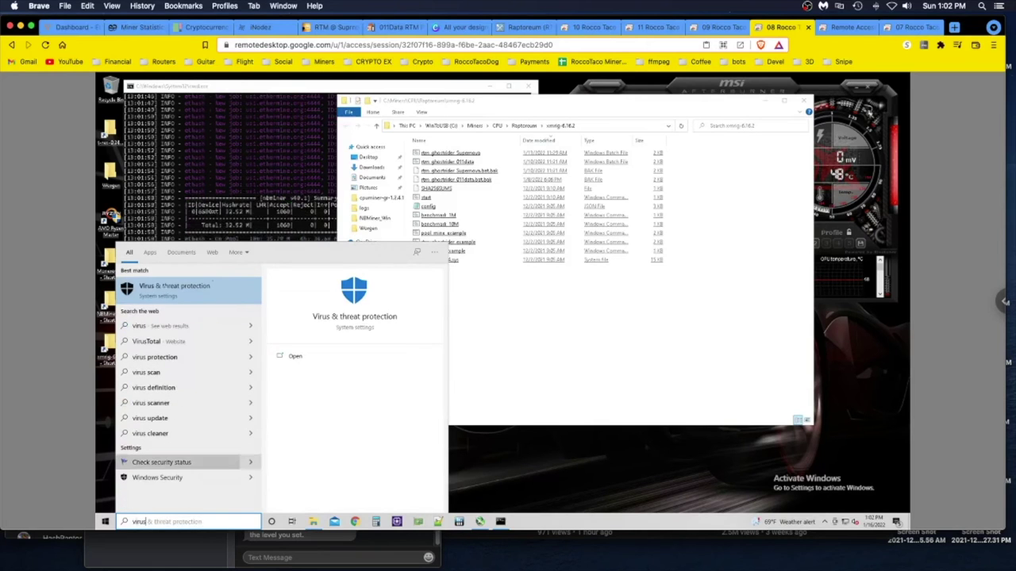
{"action": "key", "text": "Return"}
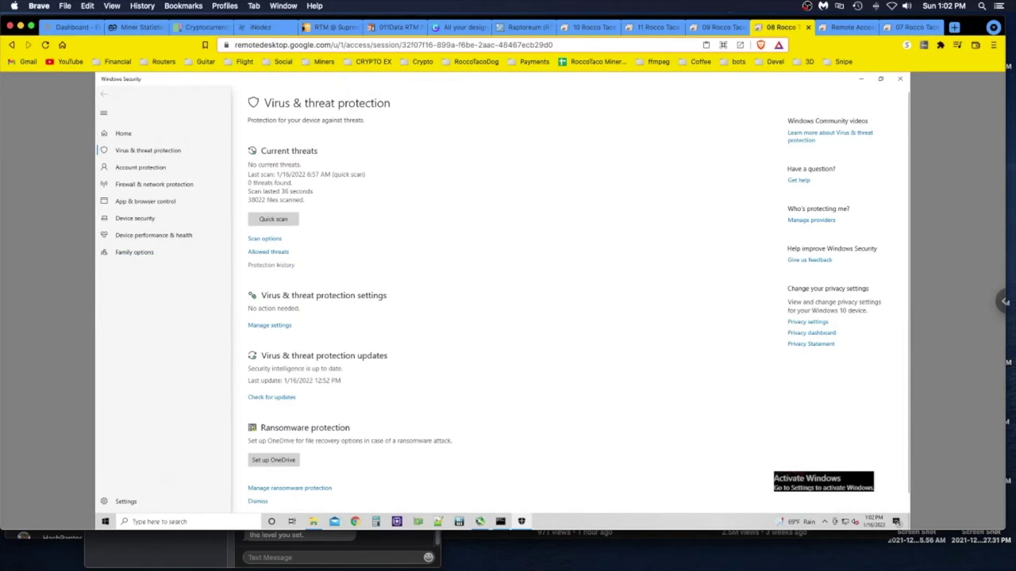
{"action": "left_click", "coordinate": [271, 265]}
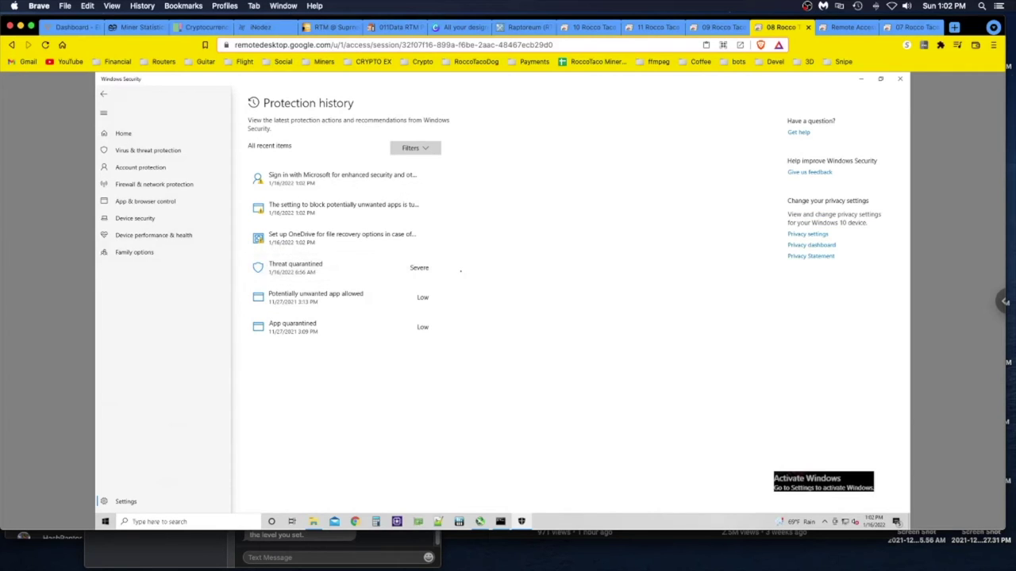
Step: Restore the quarantined severe-threat item xmrig.exe from the protection history, allowing the administrator prompts, and minimize Windows Security
{"action": "left_click", "coordinate": [438, 268]}
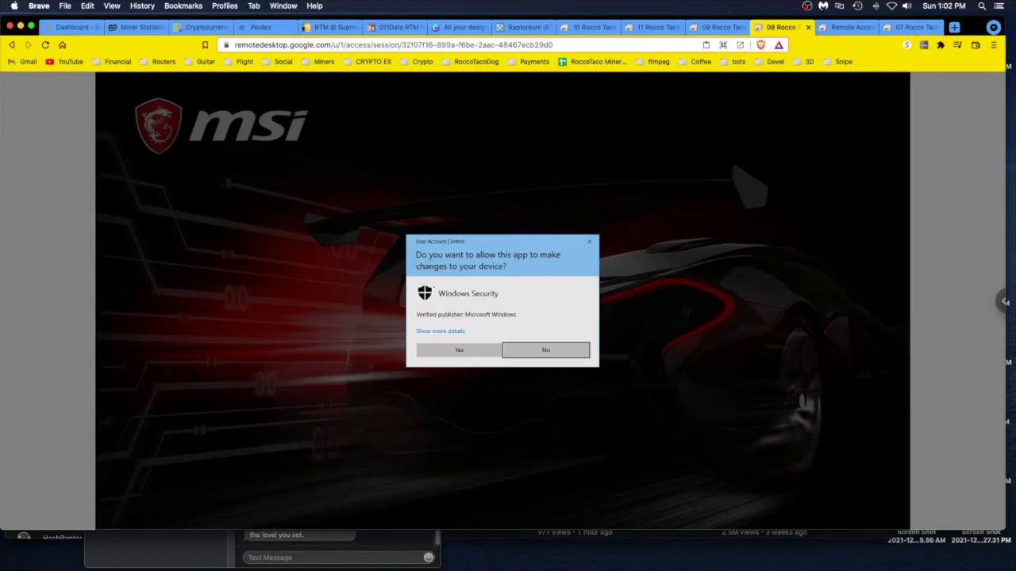
{"action": "left_click", "coordinate": [441, 350]}
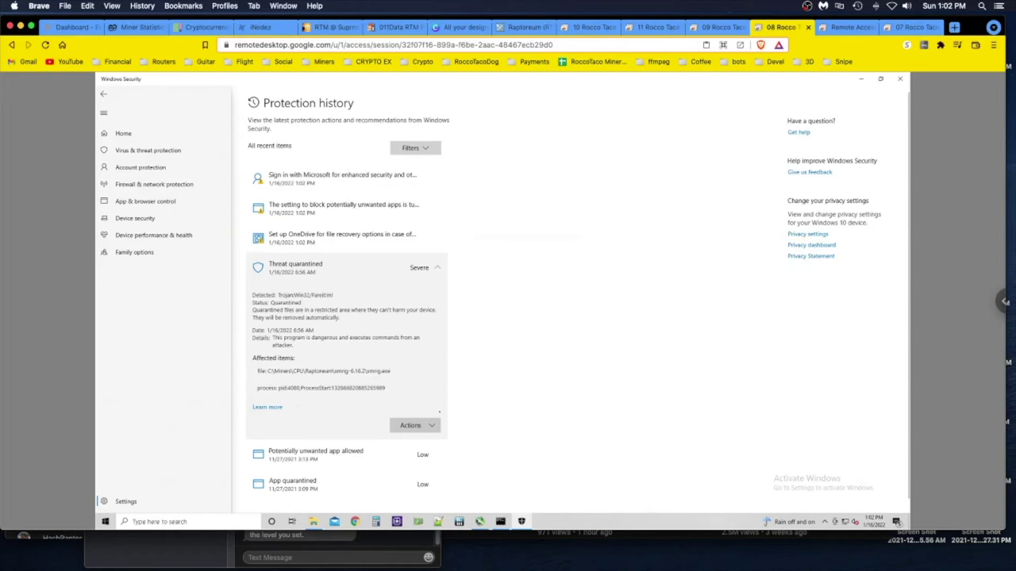
{"action": "left_click", "coordinate": [436, 426]}
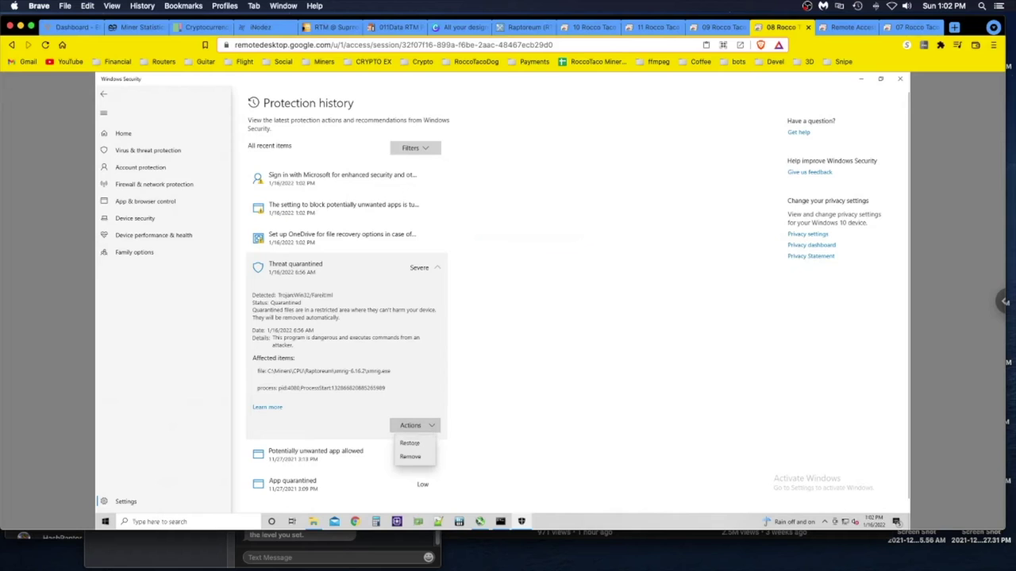
{"action": "left_click", "coordinate": [410, 443]}
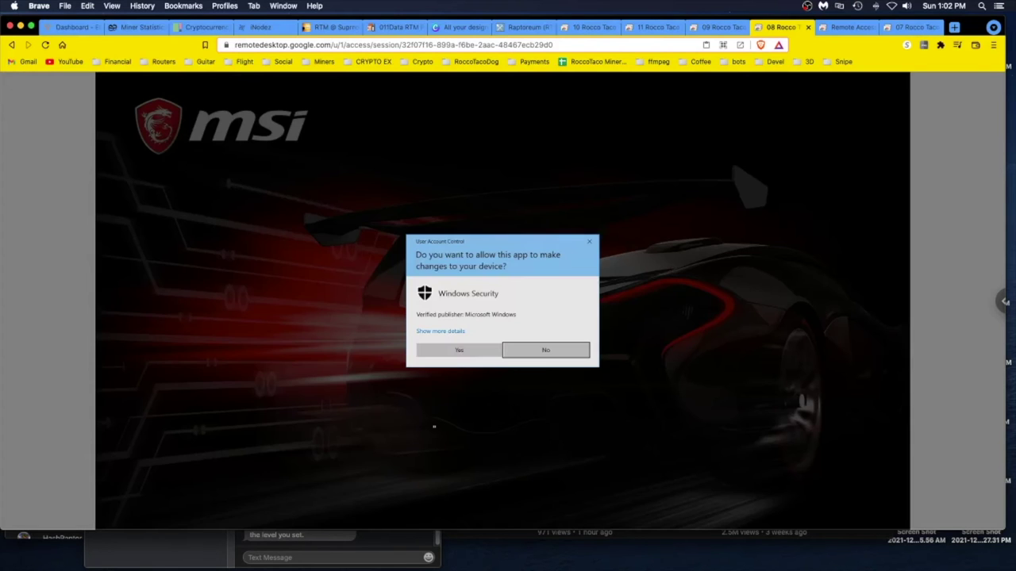
{"action": "left_click", "coordinate": [461, 351]}
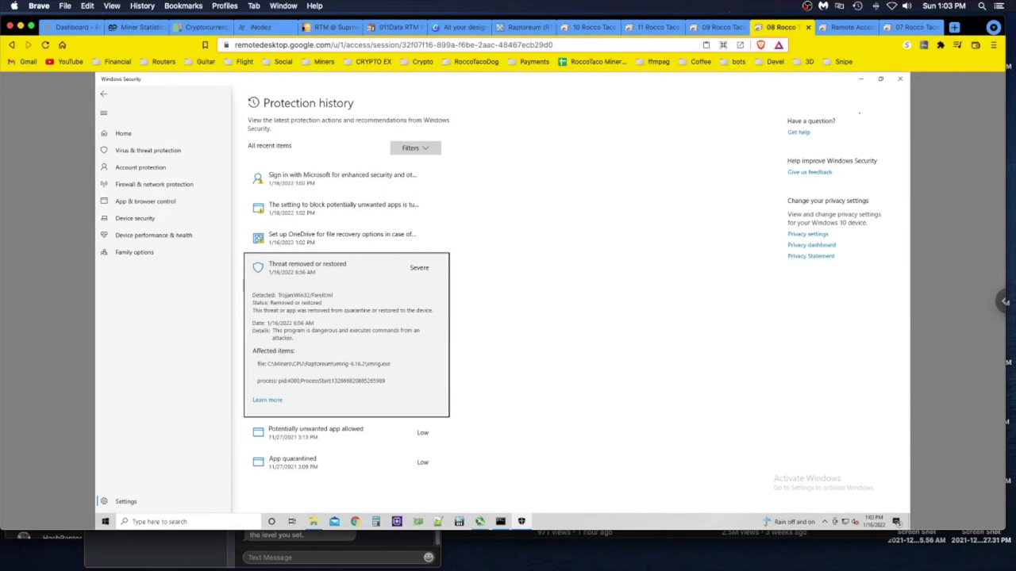
{"action": "left_click", "coordinate": [860, 79]}
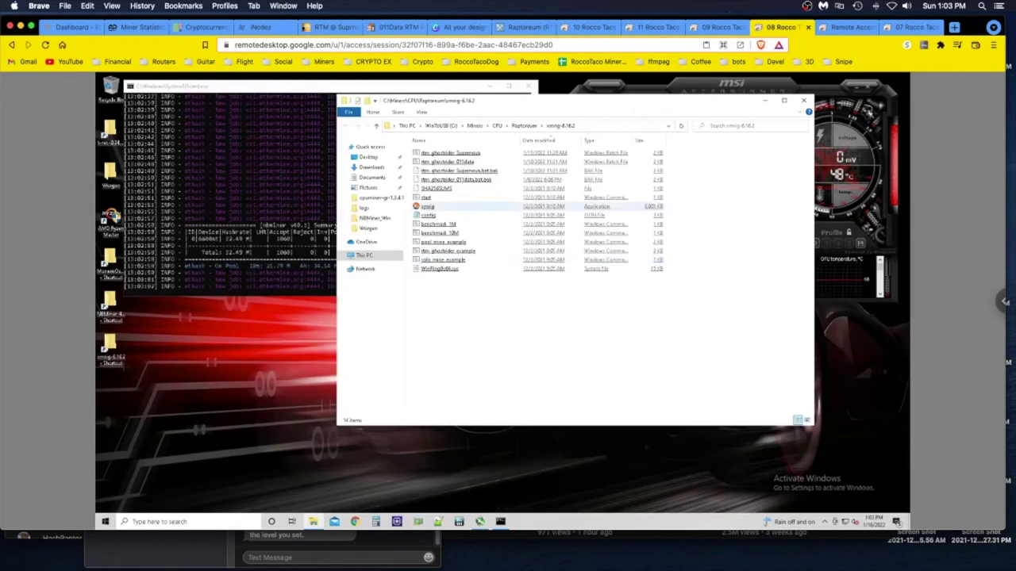
Step: Set the xmrig application's compatibility properties to run the program as an administrator
{"action": "left_click", "coordinate": [427, 206]}
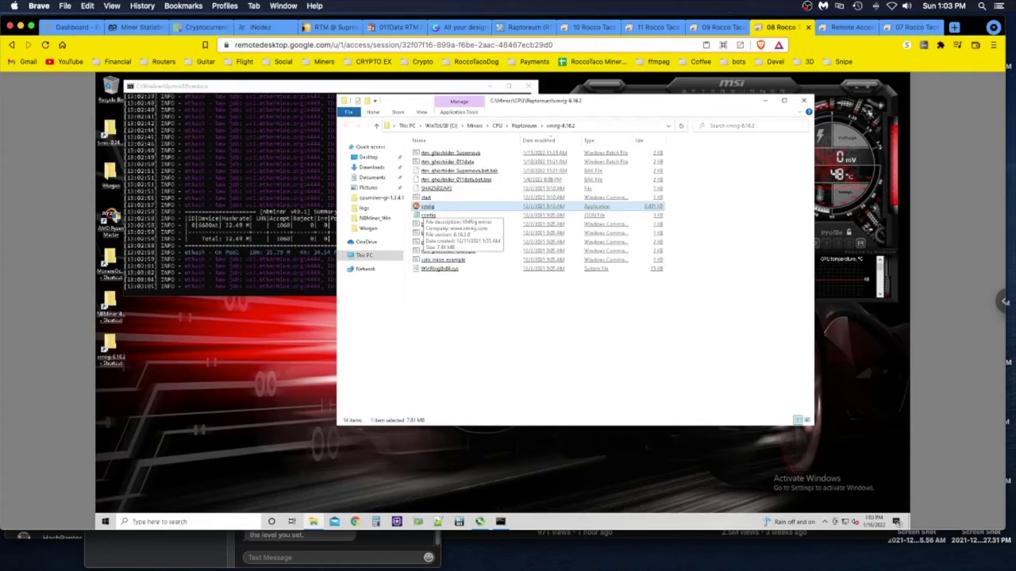
{"action": "right_click", "coordinate": [425, 207]}
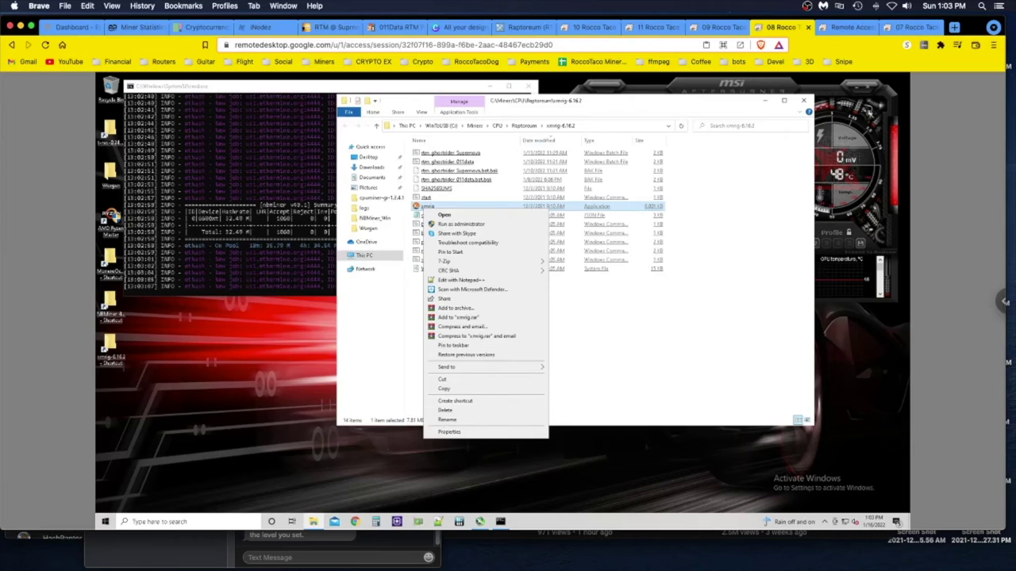
{"action": "left_click", "coordinate": [447, 431]}
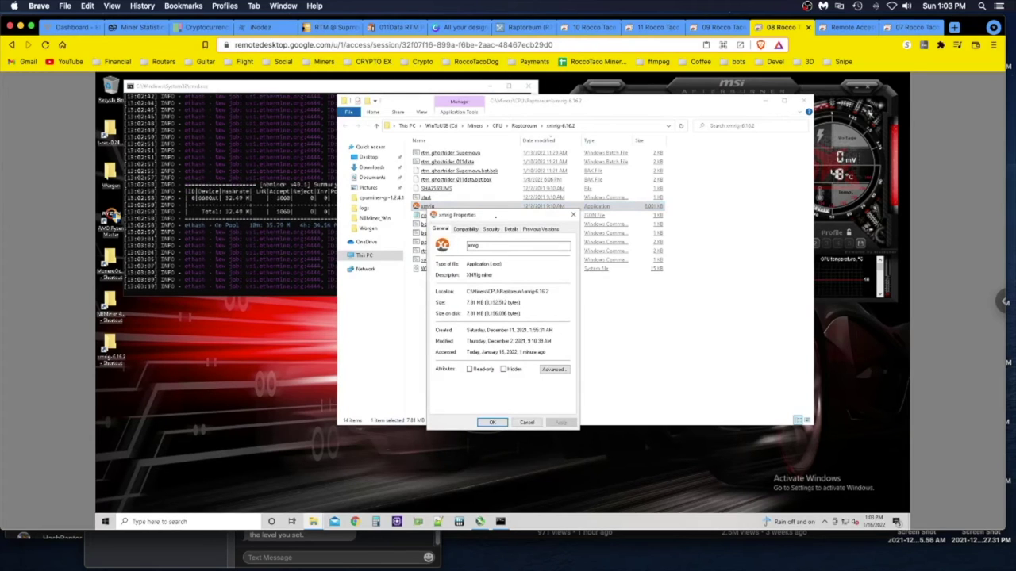
{"action": "left_click", "coordinate": [466, 228]}
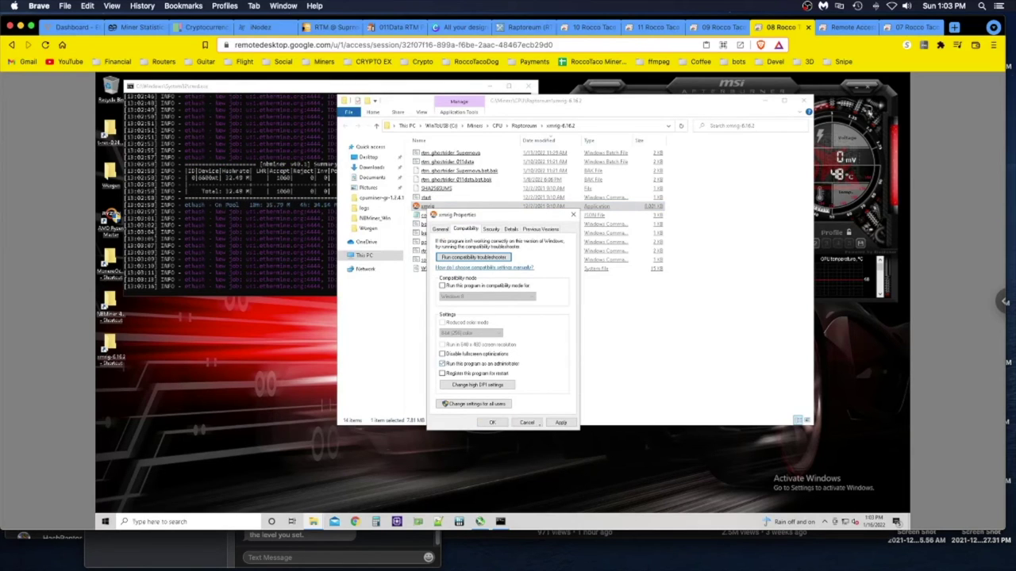
{"action": "left_click", "coordinate": [560, 422]}
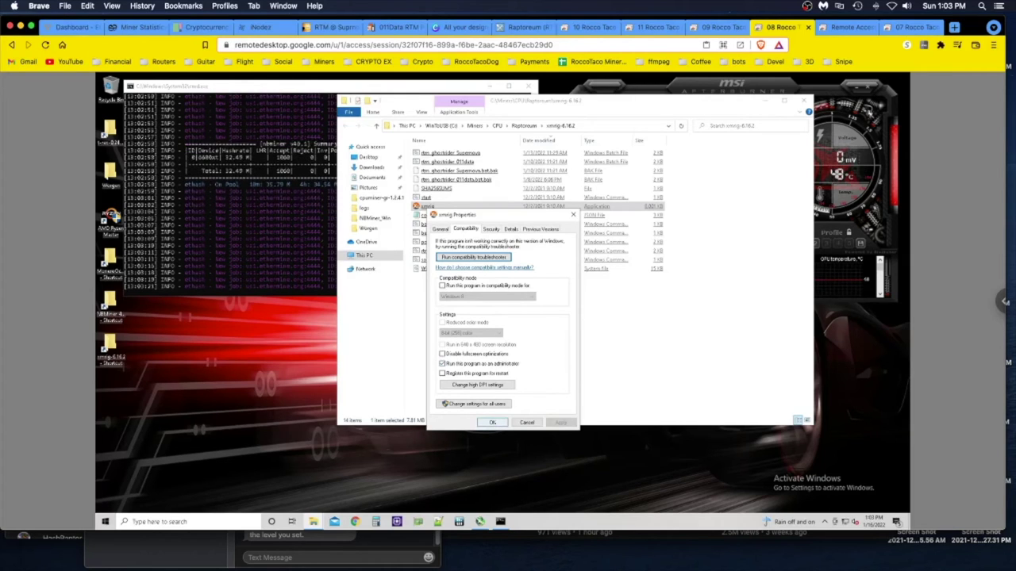
{"action": "left_click", "coordinate": [492, 423]}
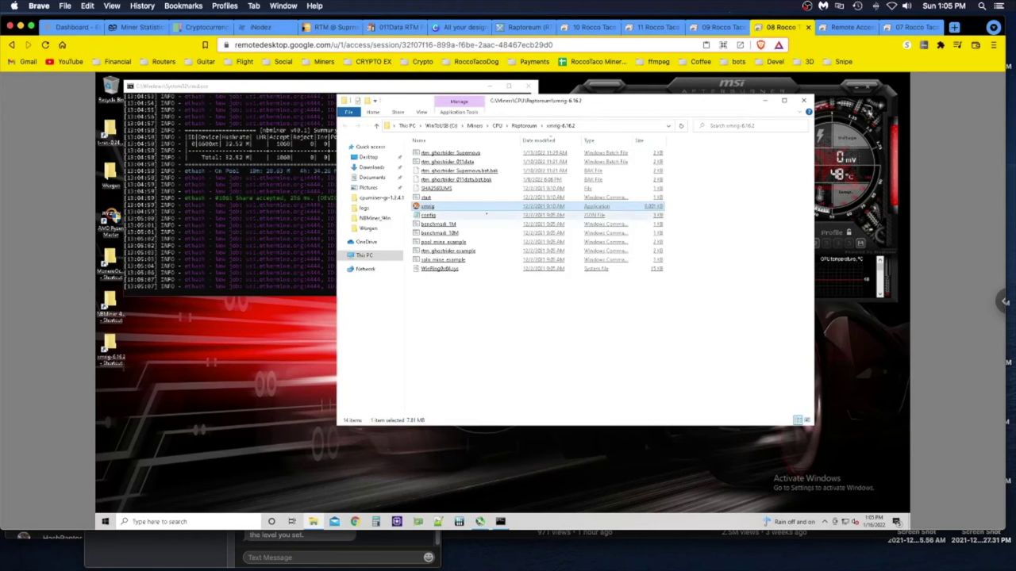
{"action": "left_click", "coordinate": [487, 215]}
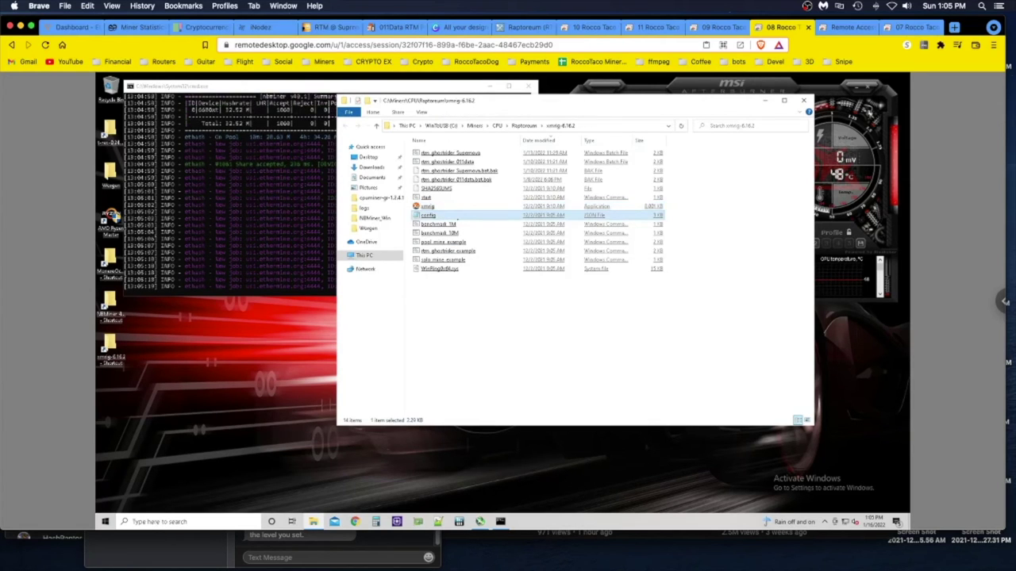
{"action": "left_click", "coordinate": [452, 207]}
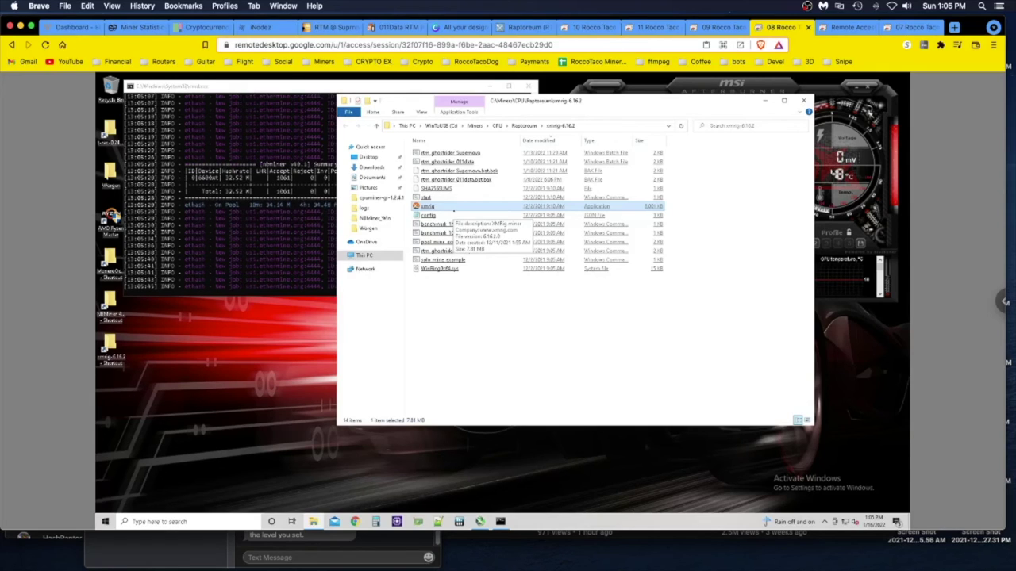
{"action": "left_click", "coordinate": [508, 179]}
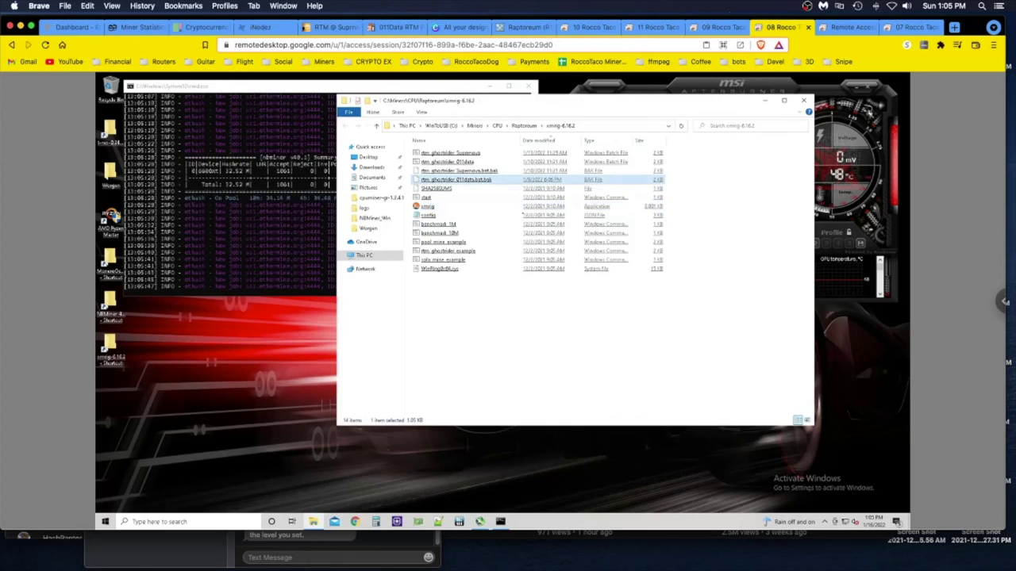
{"action": "left_click", "coordinate": [522, 215]}
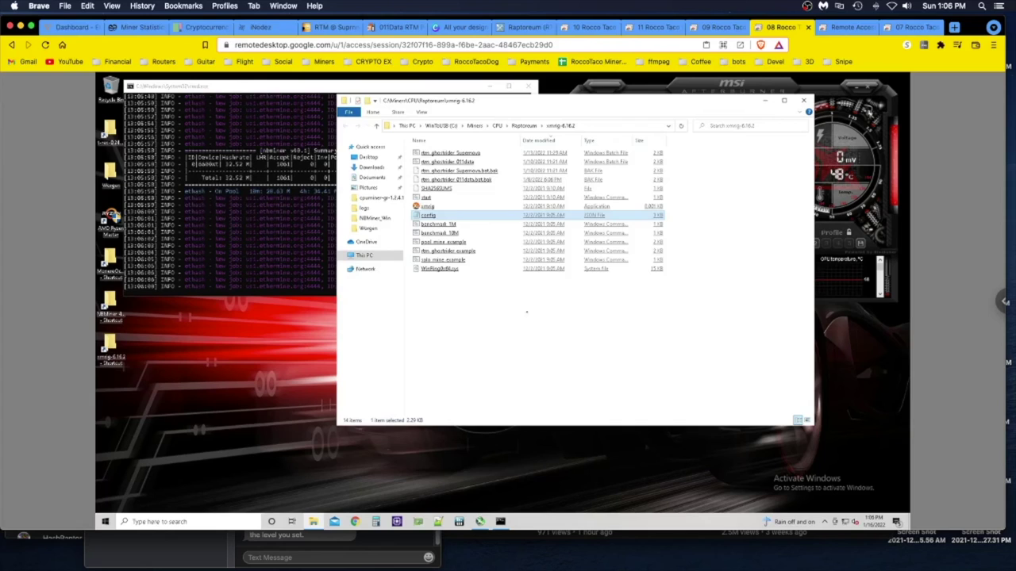
Step: Run the rtm_ghostrider_Supernova batch file as administrator, allow the prompt, and return to the xmrig-6.16.2 folder
{"action": "right_click", "coordinate": [436, 154]}
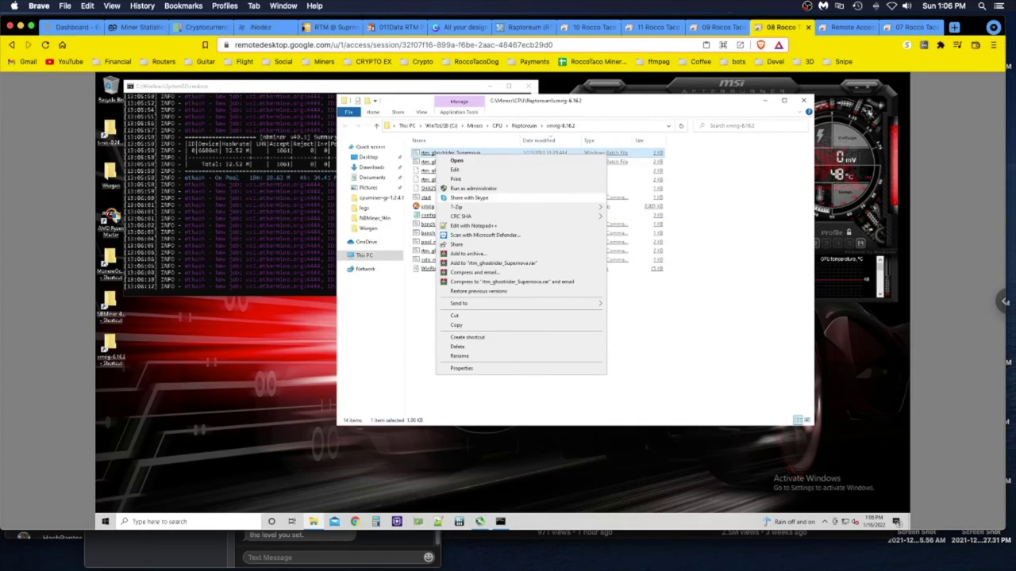
{"action": "left_click", "coordinate": [474, 188]}
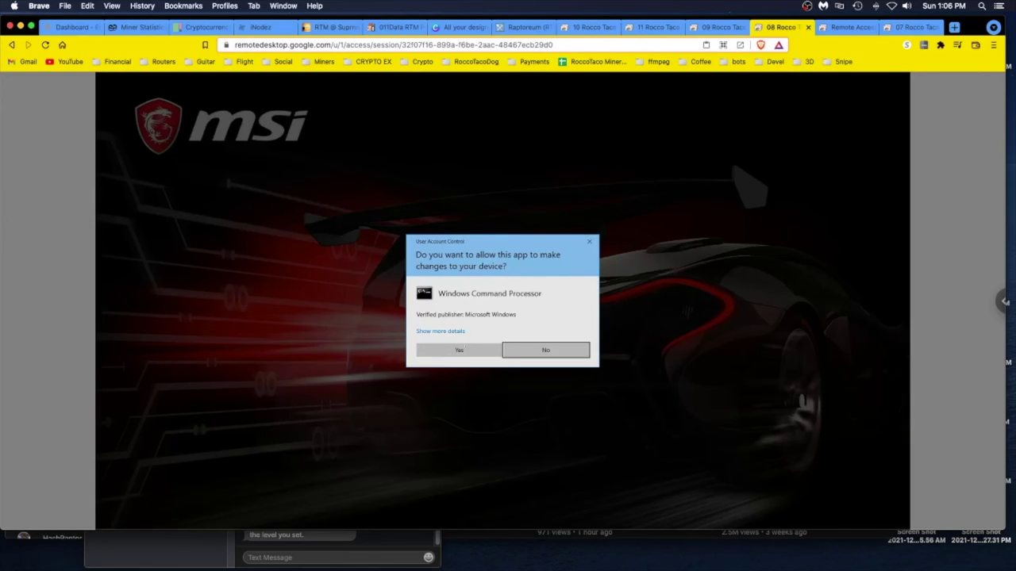
{"action": "left_click", "coordinate": [460, 354]}
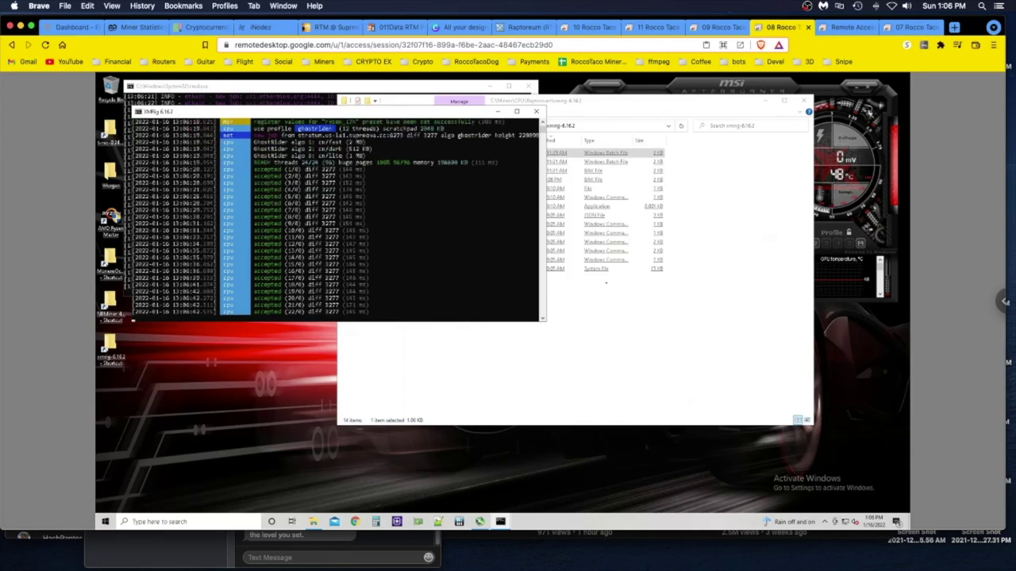
{"action": "left_click", "coordinate": [606, 282]}
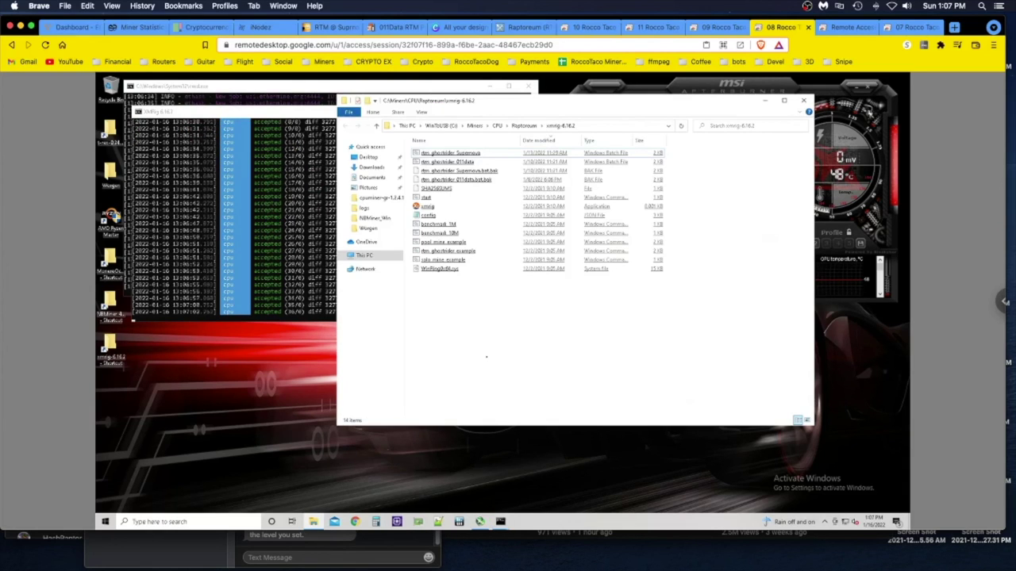